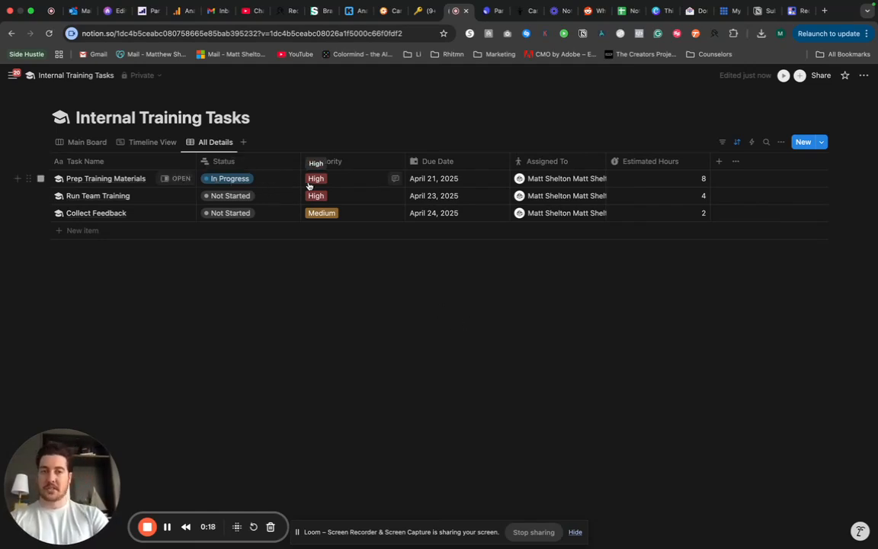
- Turn on dependencies for the Internal Training Tasks database with date shifting set to Shift only when dates overlap
{"action": "left_click", "coordinate": [781, 143]}
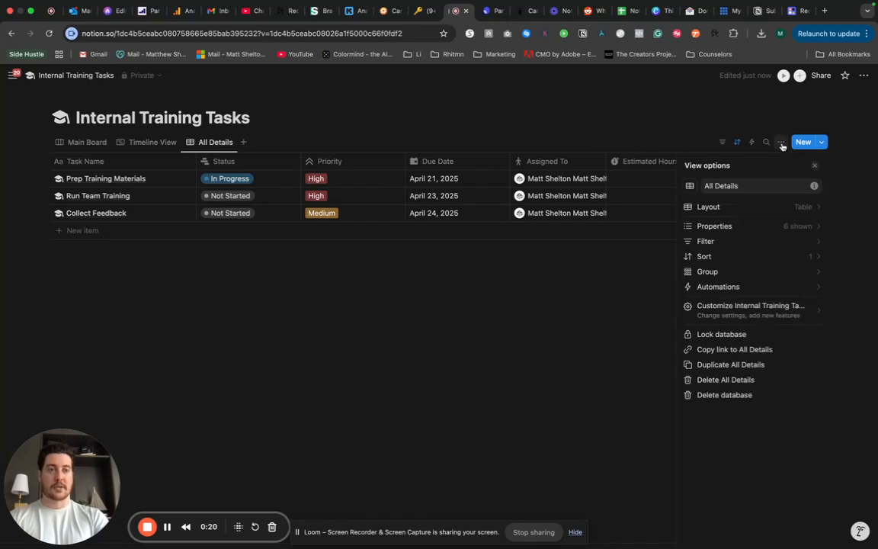
{"action": "left_click", "coordinate": [725, 308]}
{"action": "mouse_move", "coordinate": [749, 258]}
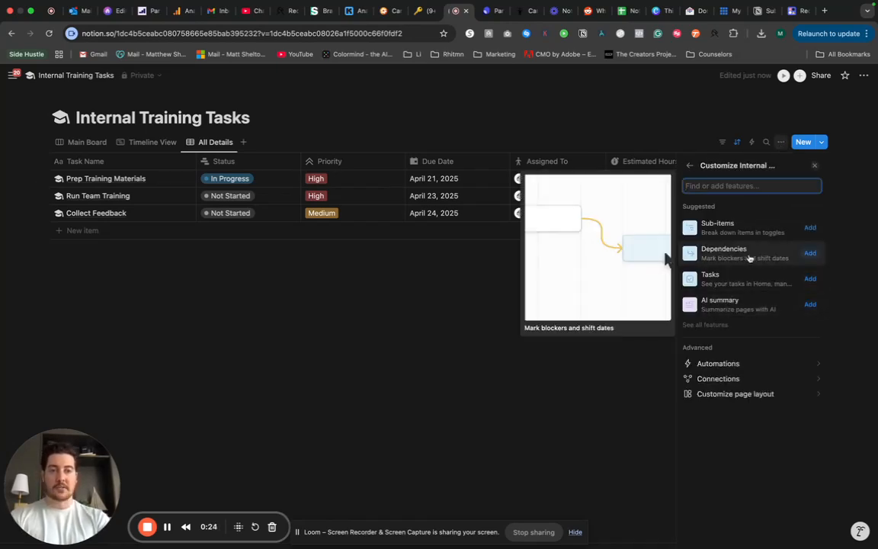
{"action": "left_click", "coordinate": [724, 253]}
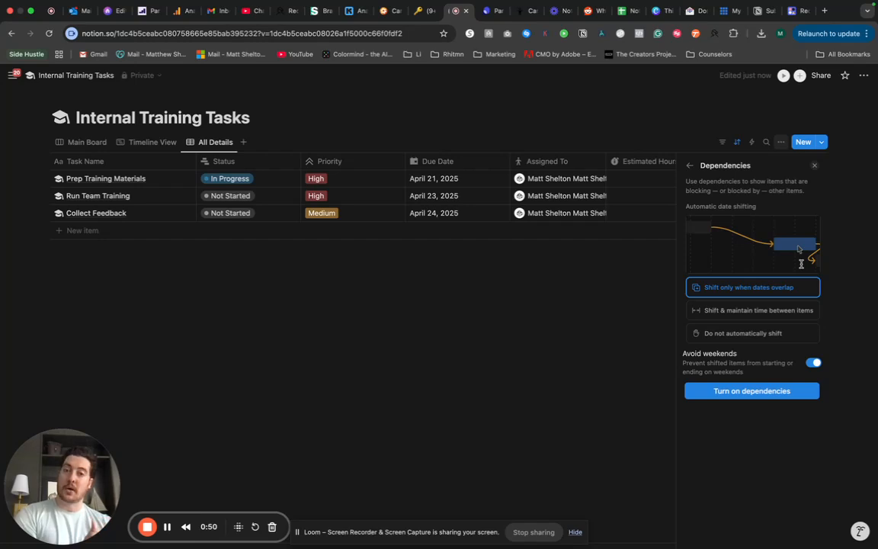
{"action": "left_click", "coordinate": [751, 311]}
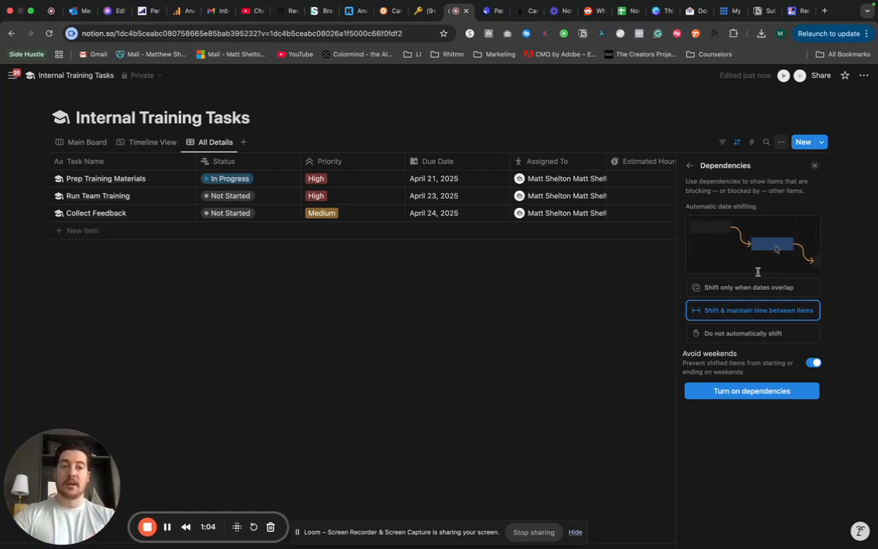
{"action": "left_click", "coordinate": [751, 335]}
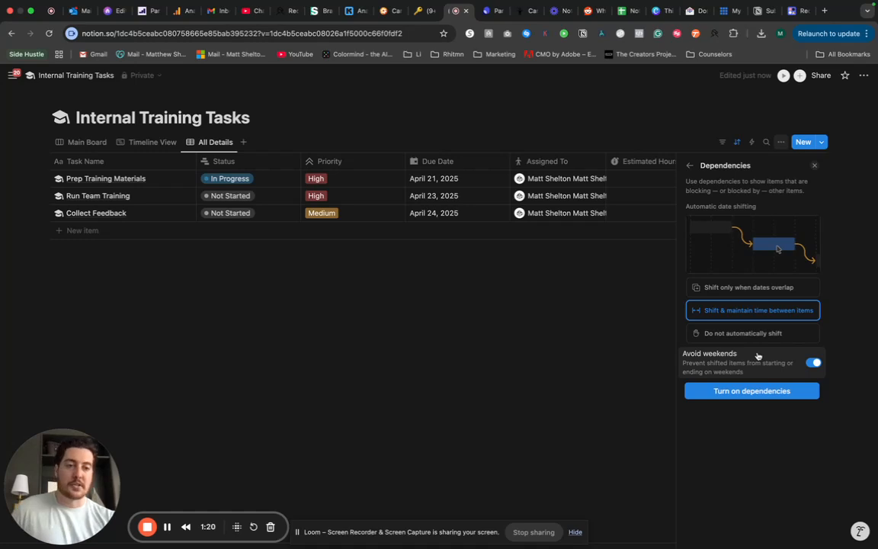
{"action": "left_click", "coordinate": [740, 290]}
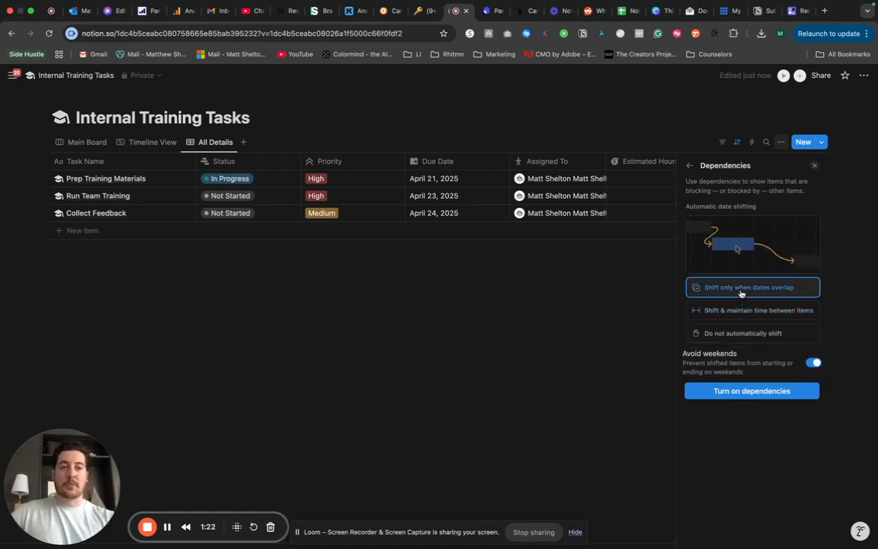
{"action": "left_click", "coordinate": [733, 391]}
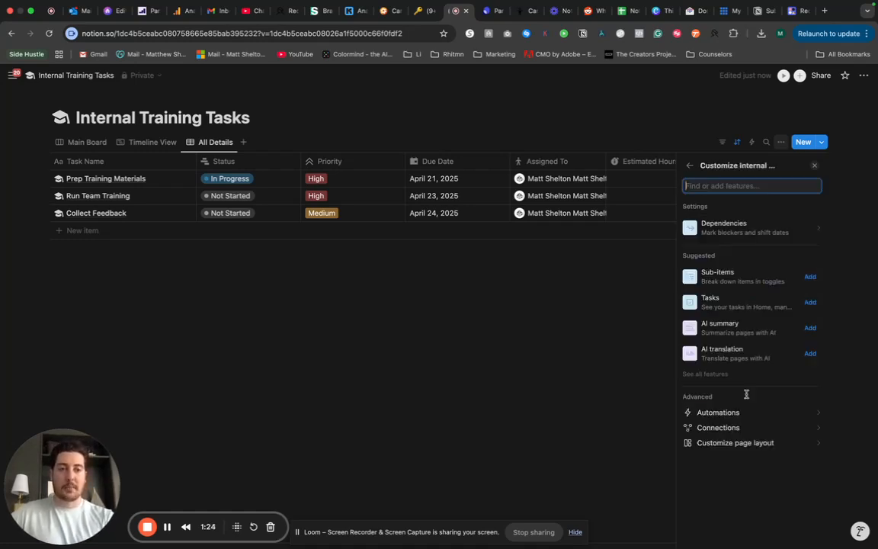
{"action": "left_click", "coordinate": [815, 165]}
- Inspect the relation settings of the Blocked by property in the All Details table
{"action": "scroll", "coordinate": [735, 190], "scroll_direction": "right", "scroll_amount": 3}
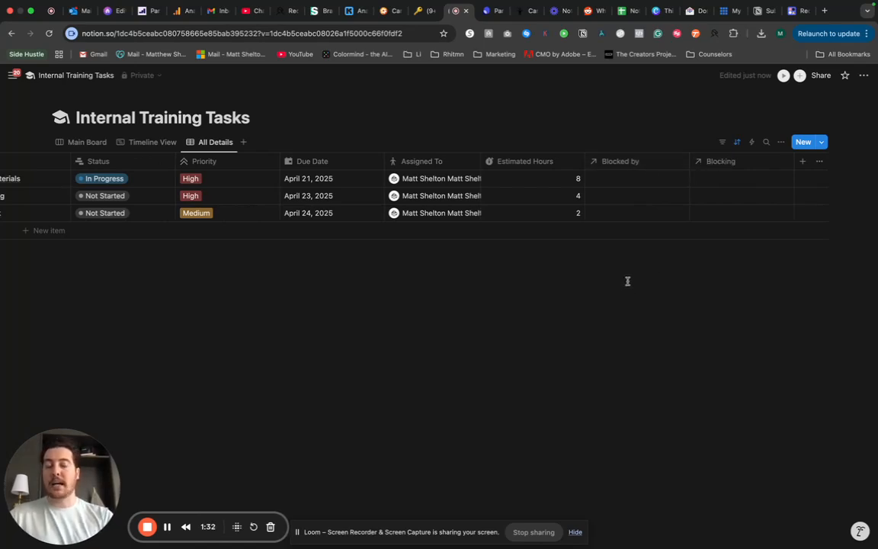
{"action": "left_click", "coordinate": [618, 162]}
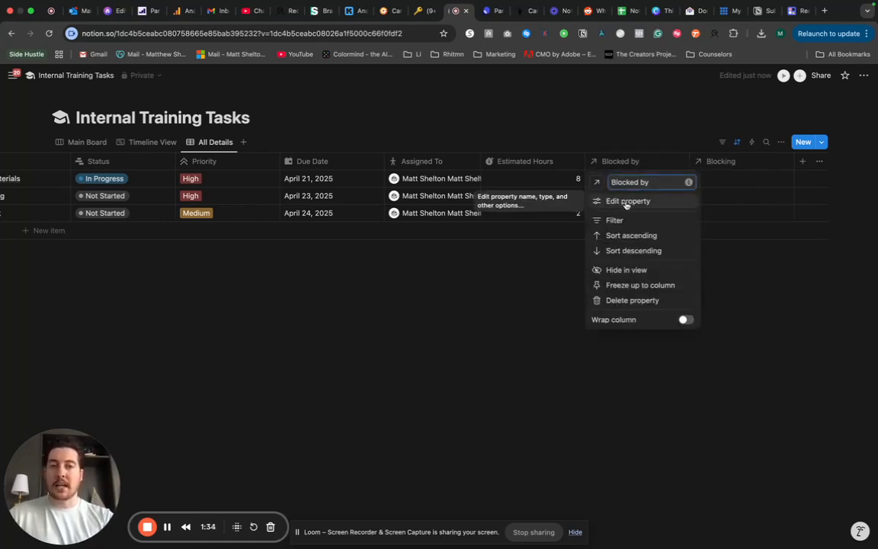
{"action": "left_click", "coordinate": [624, 199]}
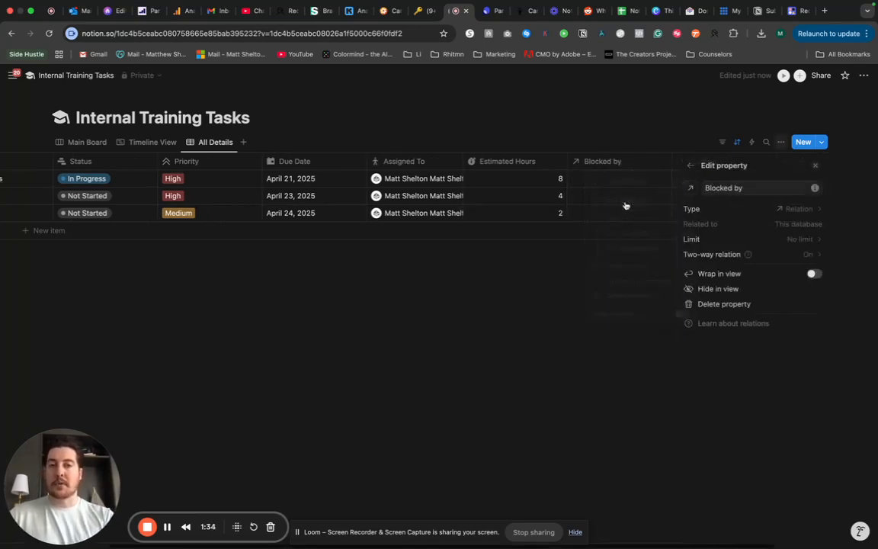
{"action": "left_click", "coordinate": [814, 165]}
- Mark the Run Team Training task as blocked by Prep Training Materials
{"action": "scroll", "coordinate": [566, 204], "scroll_direction": "left", "scroll_amount": 5}
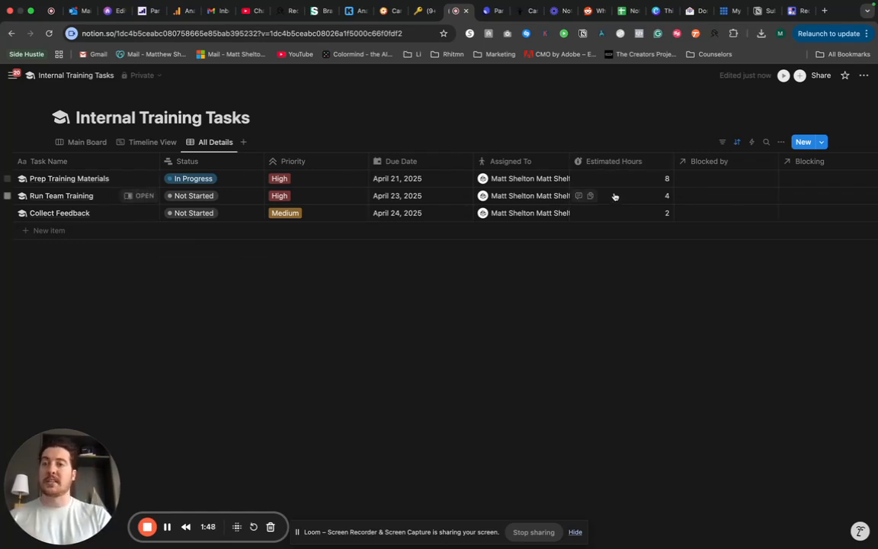
{"action": "left_click", "coordinate": [695, 199]}
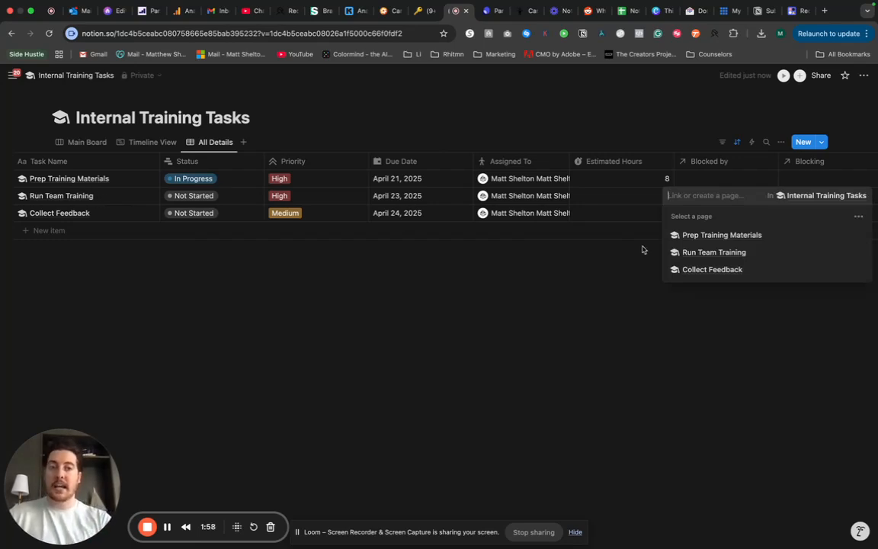
{"action": "left_click", "coordinate": [790, 243]}
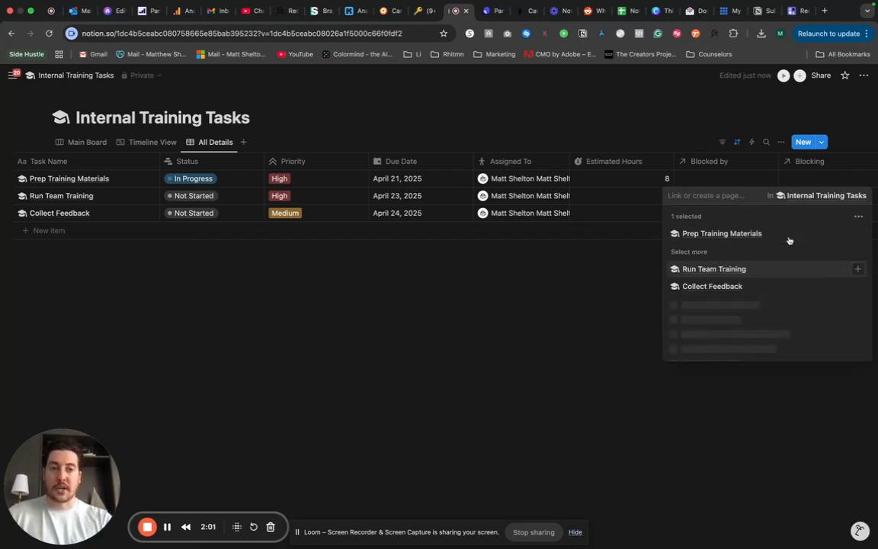
{"action": "left_click", "coordinate": [609, 295]}
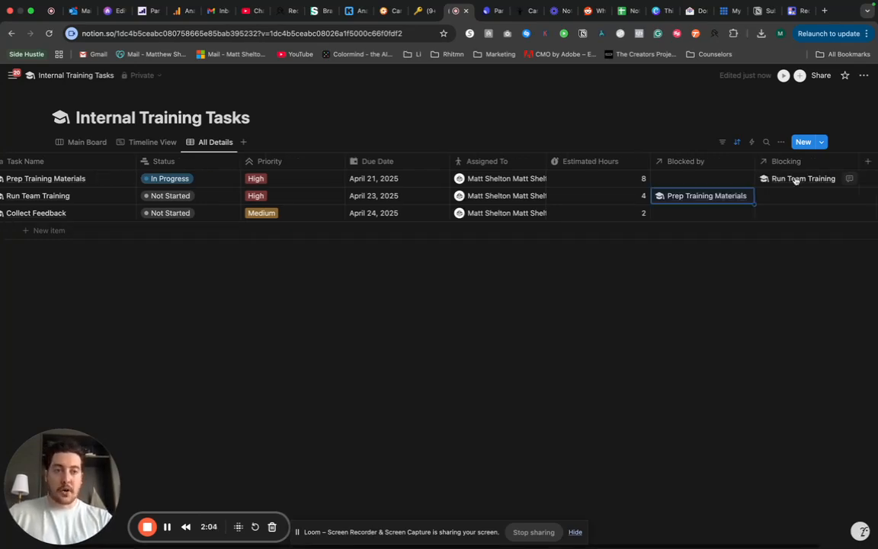
- Mark the Collect Feedback task as blocked by Run Team Training
{"action": "scroll", "coordinate": [775, 186], "scroll_direction": "right", "scroll_amount": 2}
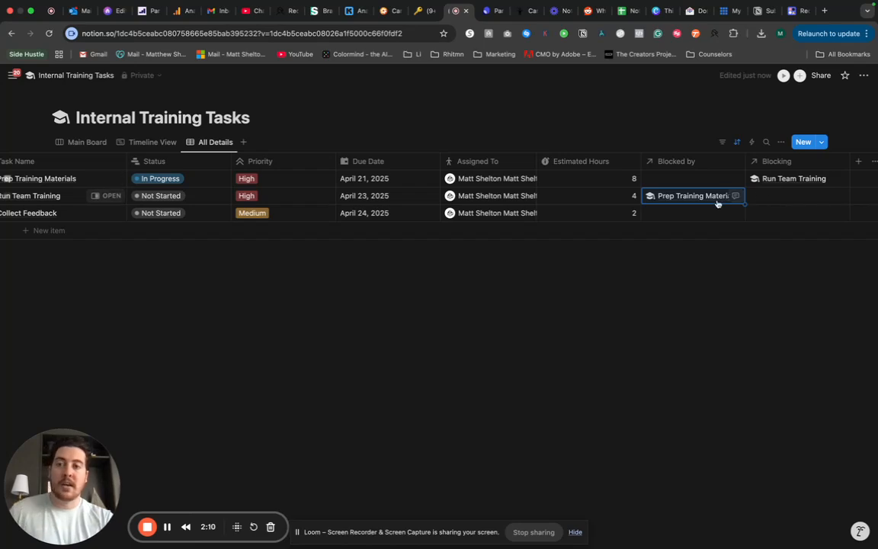
{"action": "scroll", "coordinate": [717, 199], "scroll_direction": "left", "scroll_amount": 2}
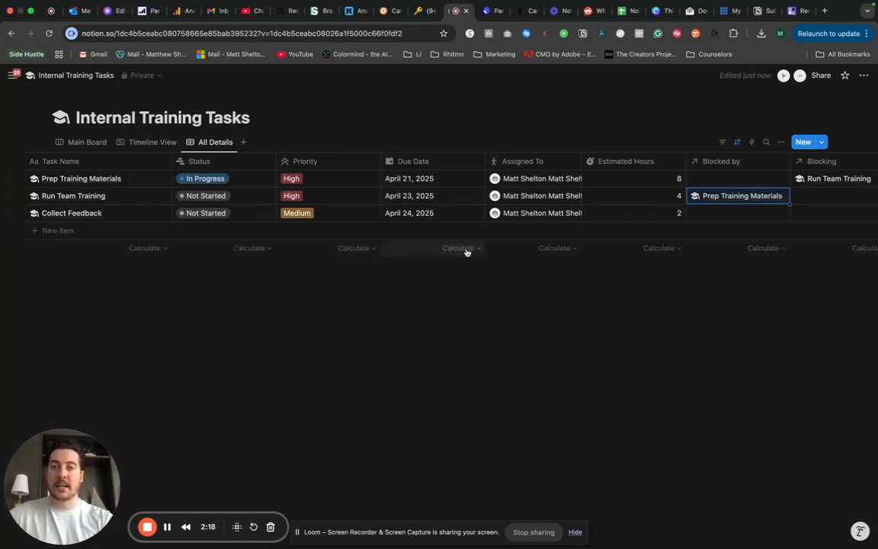
{"action": "left_click", "coordinate": [714, 217]}
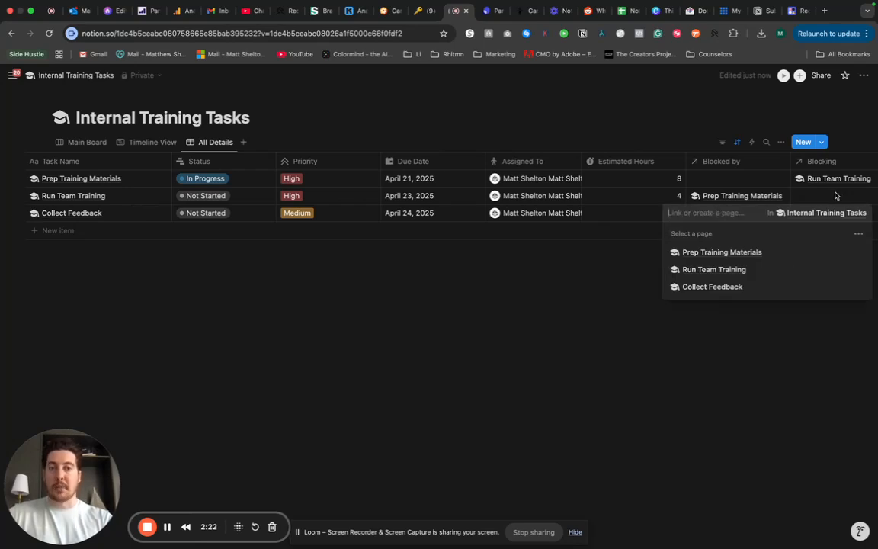
{"action": "key", "text": "Escape"}
{"action": "left_click", "coordinate": [729, 214]}
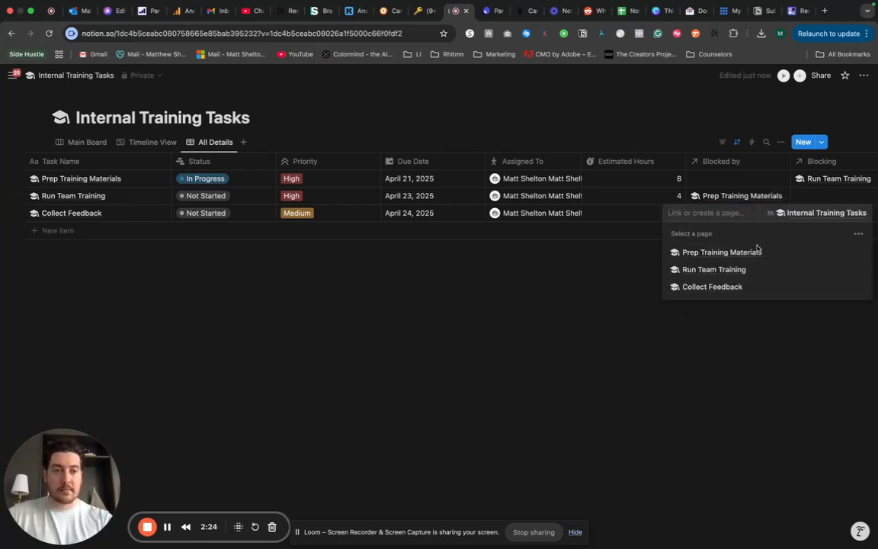
{"action": "left_click", "coordinate": [764, 270]}
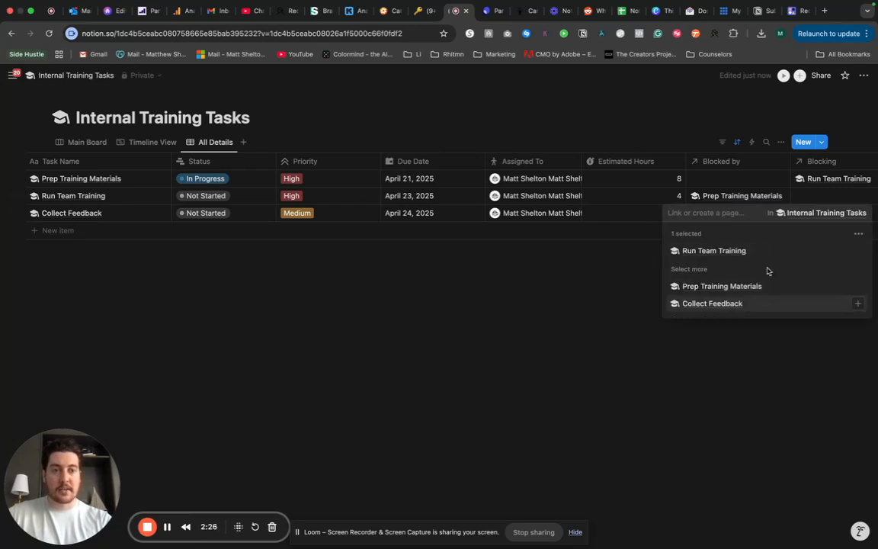
{"action": "key", "text": "Escape"}
{"action": "scroll", "coordinate": [646, 306], "scroll_direction": "right", "scroll_amount": 3}
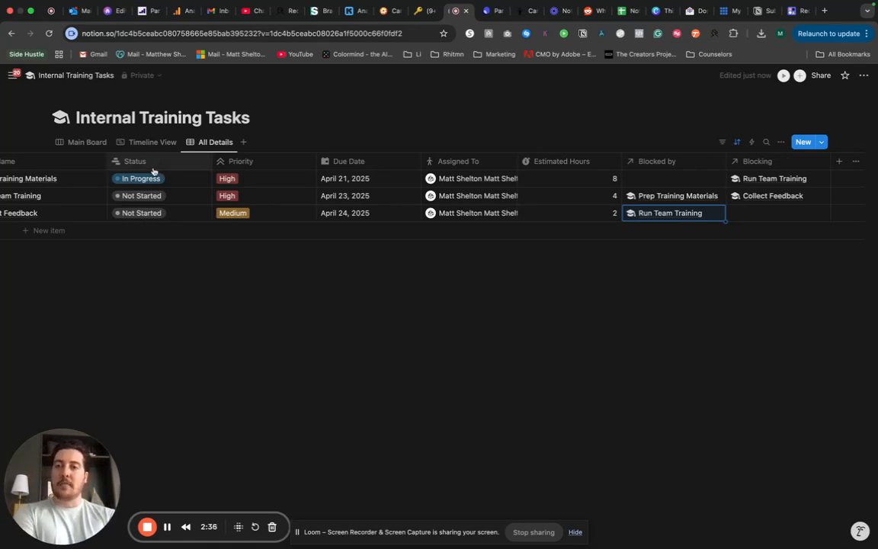
- Open the Timeline View and make dependencies show in that view
{"action": "left_click", "coordinate": [141, 148]}
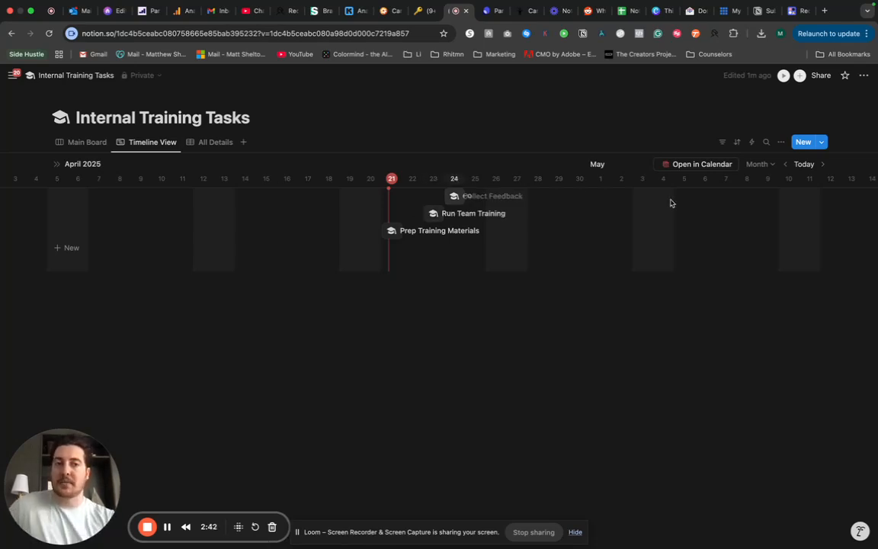
{"action": "left_click", "coordinate": [781, 143]}
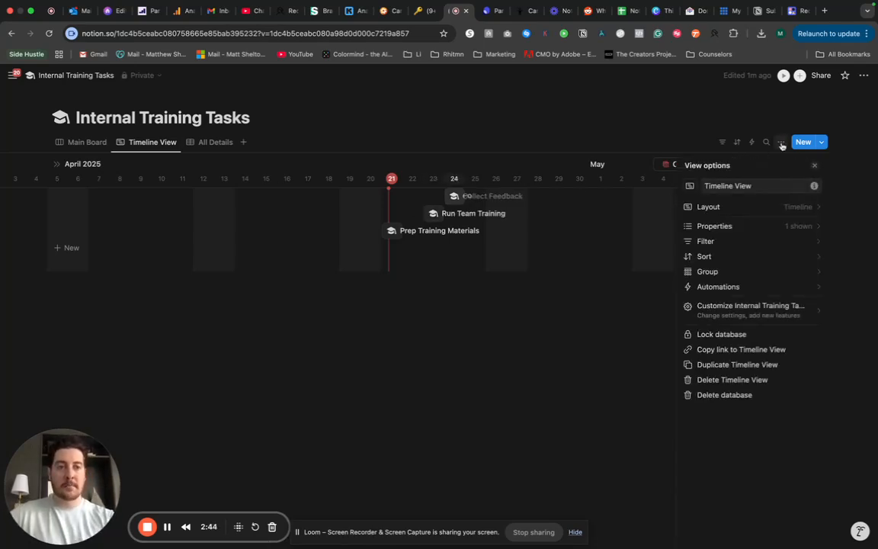
{"action": "left_click", "coordinate": [747, 309]}
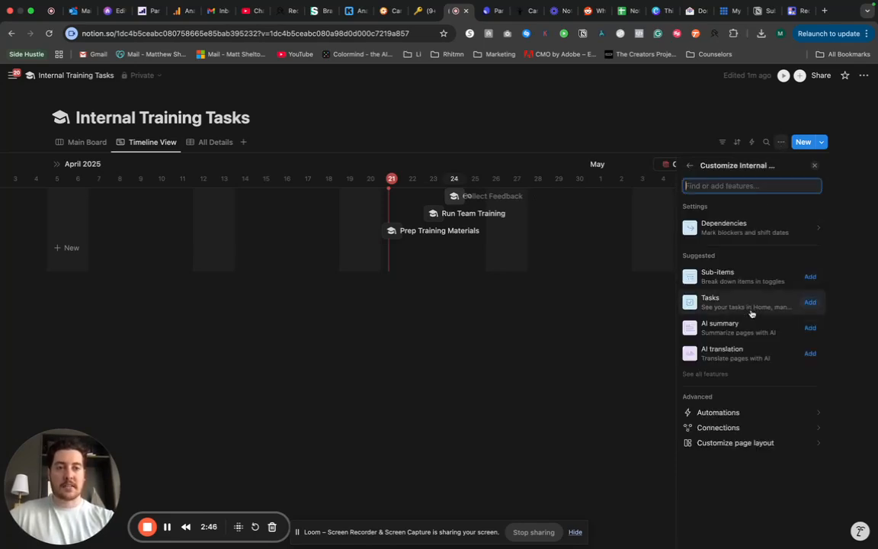
{"action": "left_click", "coordinate": [747, 229]}
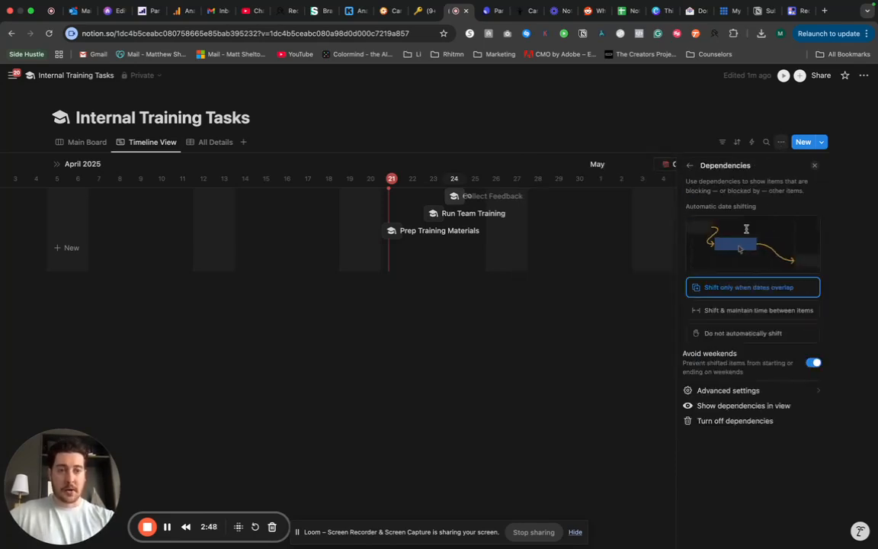
{"action": "left_click", "coordinate": [724, 408]}
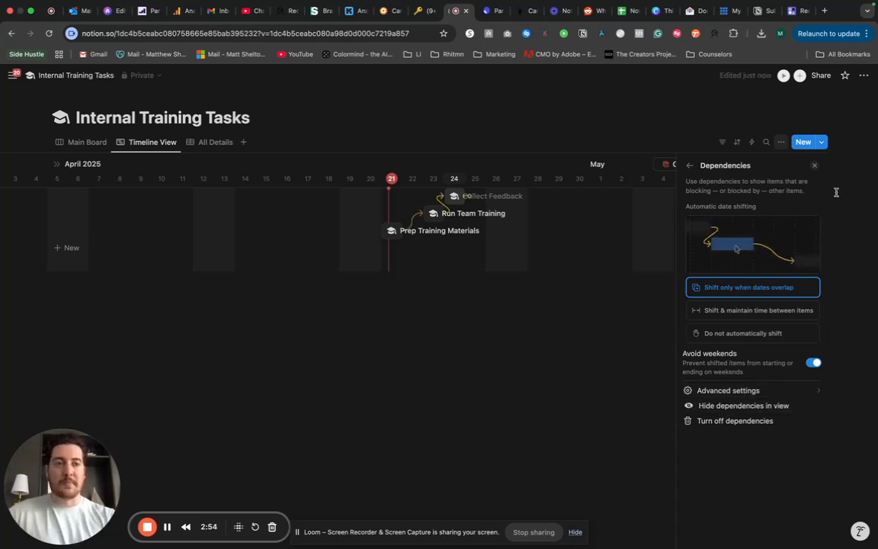
{"action": "left_click", "coordinate": [814, 166]}
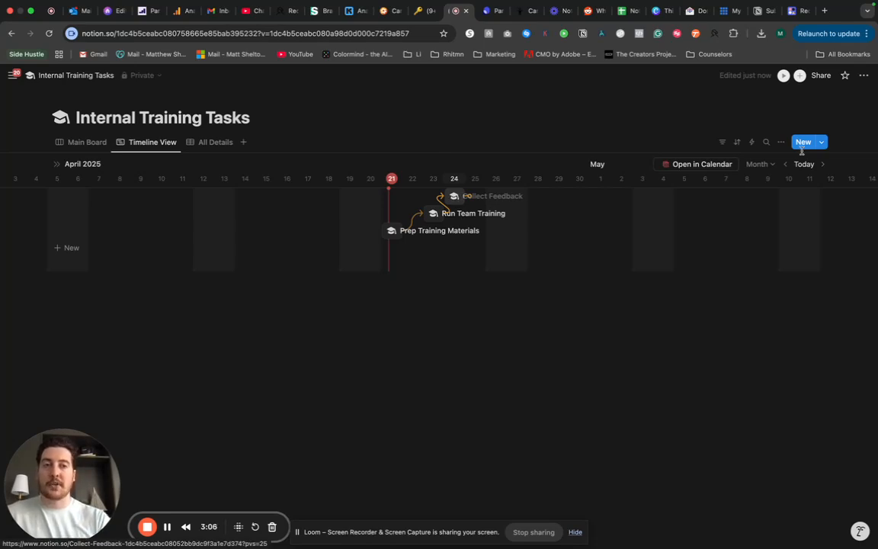
- Review the automatic date shifting options in the database's dependency settings
{"action": "left_click", "coordinate": [781, 142]}
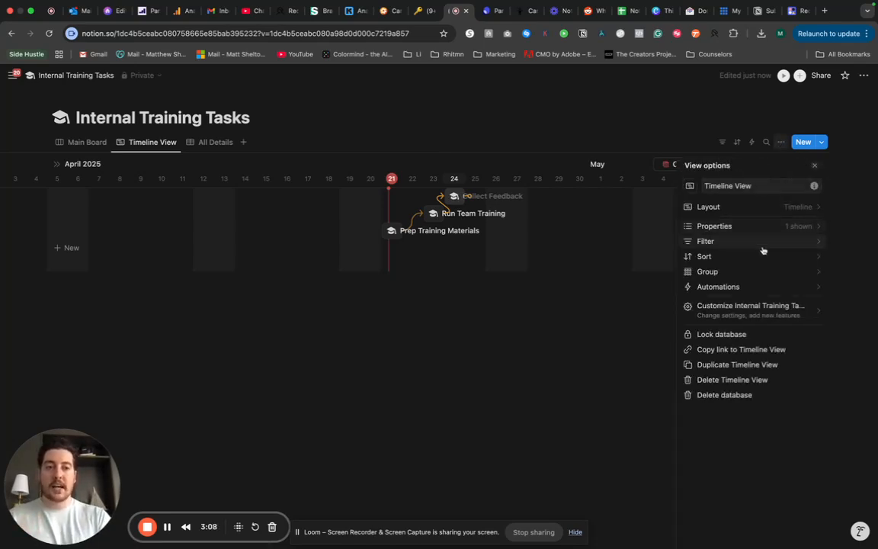
{"action": "left_click", "coordinate": [709, 308]}
{"action": "left_click", "coordinate": [744, 229]}
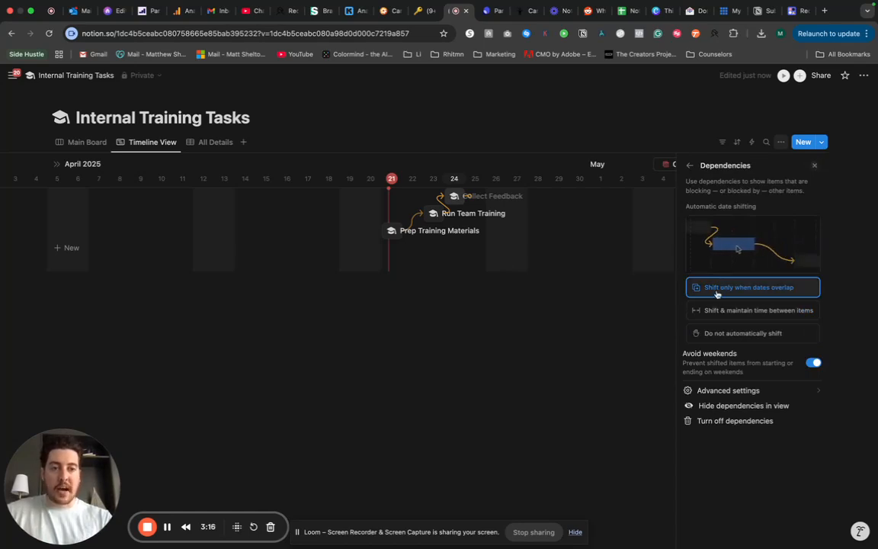
{"action": "left_click", "coordinate": [814, 165]}
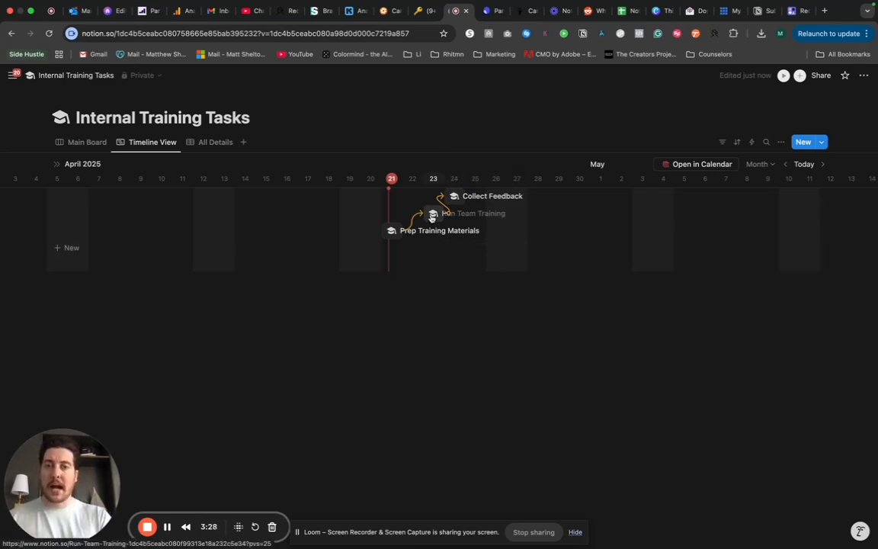
- Move Run Team Training to April 24 and back to April 23 on the timeline, and place Collect Feedback on April 25
{"action": "left_click_drag", "start_coordinate": [432, 217], "coordinate": [455, 217]}
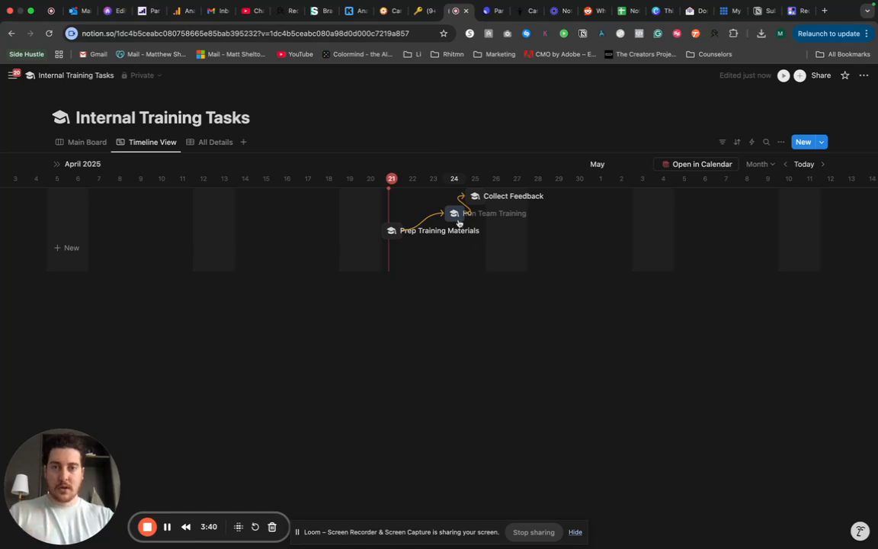
{"action": "mouse_move", "coordinate": [455, 214]}
{"action": "left_mouse_down"}
{"action": "mouse_move", "coordinate": [439, 215]}
{"action": "mouse_move", "coordinate": [455, 196]}
{"action": "left_mouse_up"}
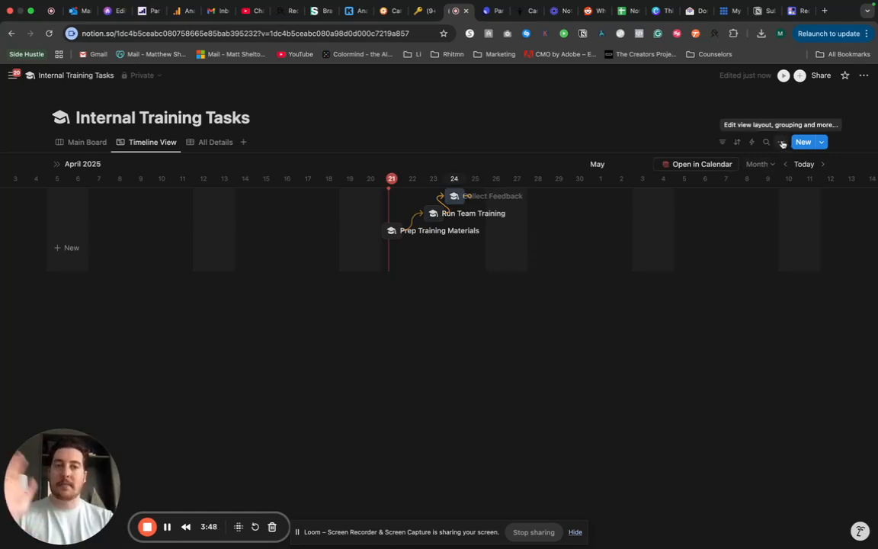
{"action": "mouse_move", "coordinate": [455, 198]}
{"action": "left_mouse_down"}
{"action": "mouse_move", "coordinate": [486, 196]}
{"action": "mouse_move", "coordinate": [471, 195]}
{"action": "left_mouse_up"}
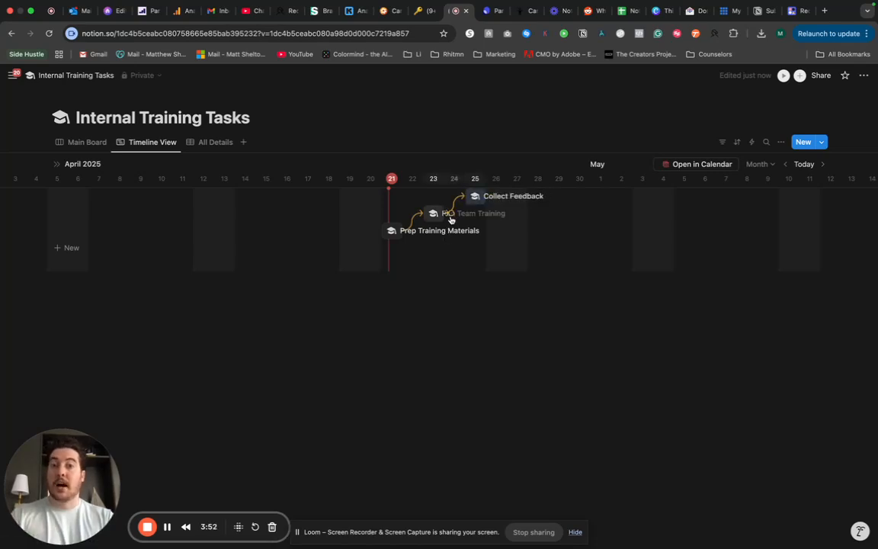
- Change the dependencies' automatic date shifting to Shift & maintain time between items
{"action": "left_click", "coordinate": [781, 142]}
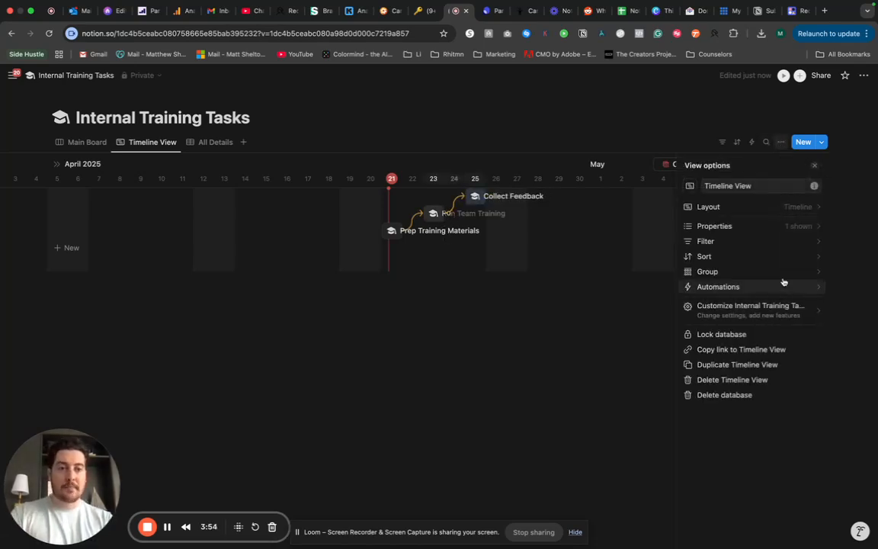
{"action": "left_click", "coordinate": [731, 309]}
{"action": "left_click", "coordinate": [748, 228]}
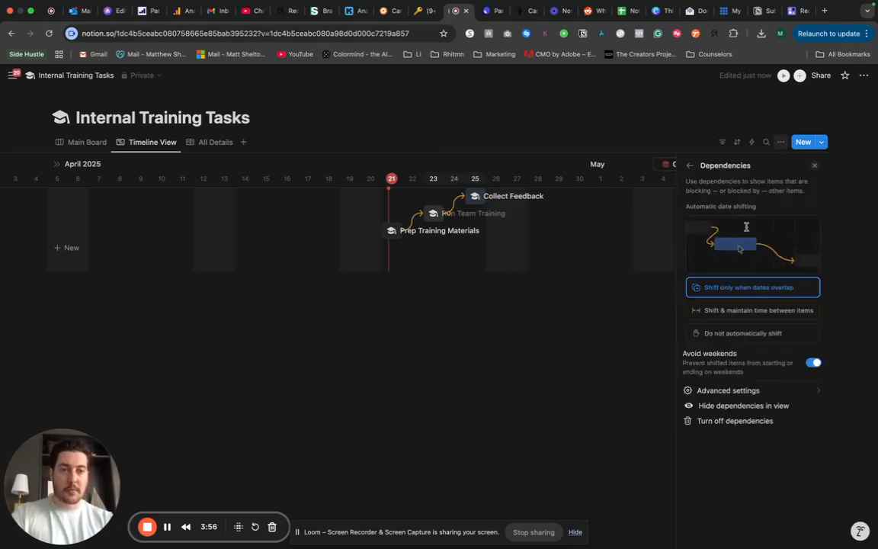
{"action": "left_click", "coordinate": [724, 310]}
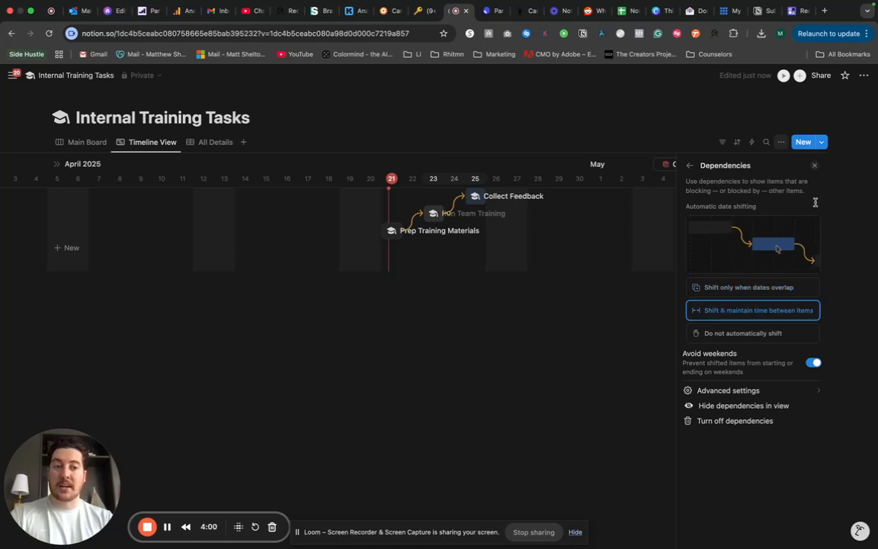
{"action": "key", "text": "Escape"}
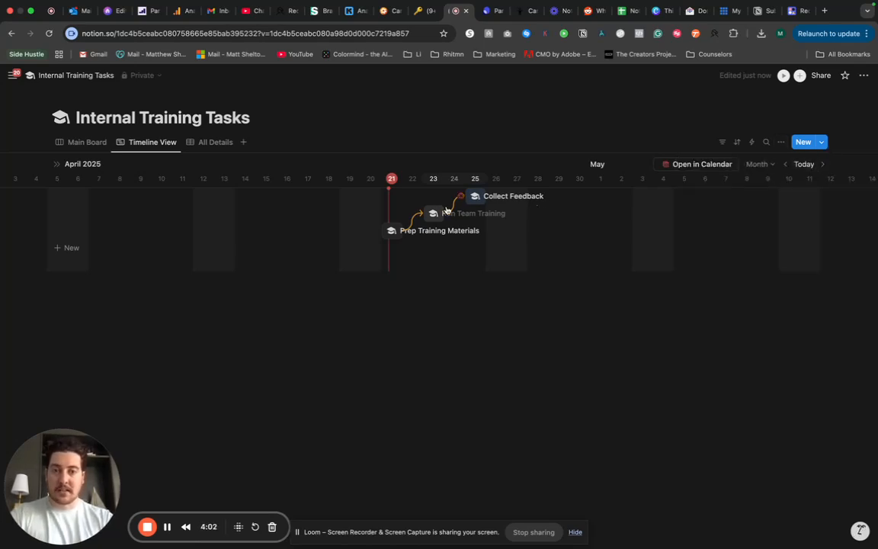
- Move Run Team Training to April 24 on the timeline and display the tasks in the All Details view
{"action": "left_click_drag", "start_coordinate": [436, 217], "coordinate": [460, 216]}
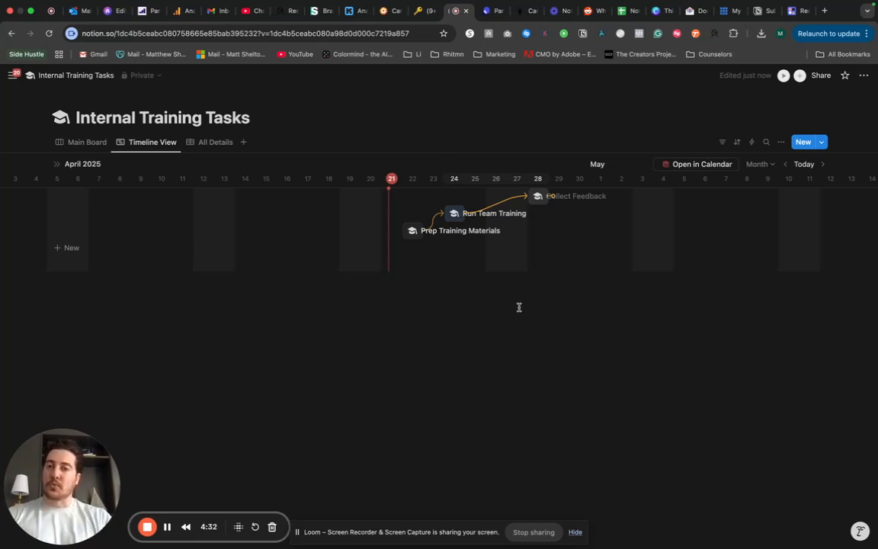
{"action": "left_click", "coordinate": [213, 142]}
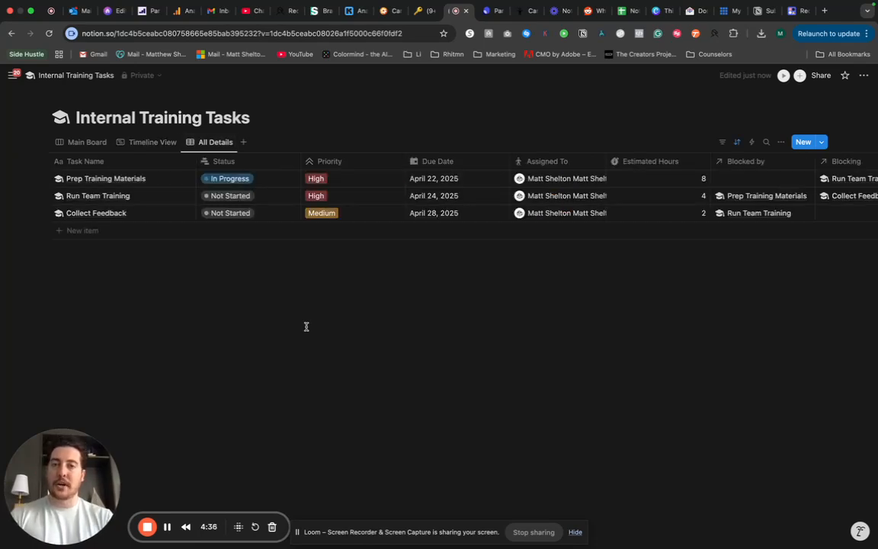